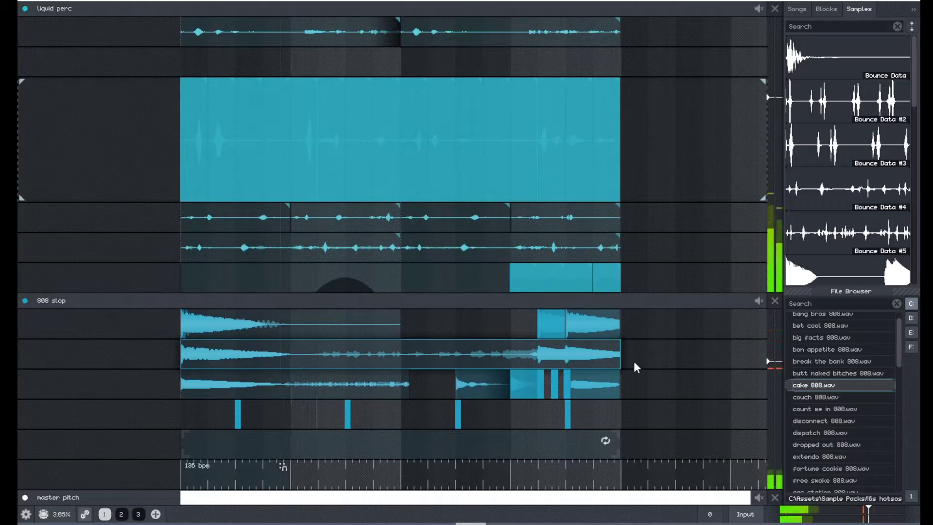
- Select all four pitch blocks in the master pitch lane and move them to start right after the loop
scroll(633, 362, "down", 3)
left_click_drag(604, 444, 520, 390)
left_click_drag(545, 337, 537, 359)
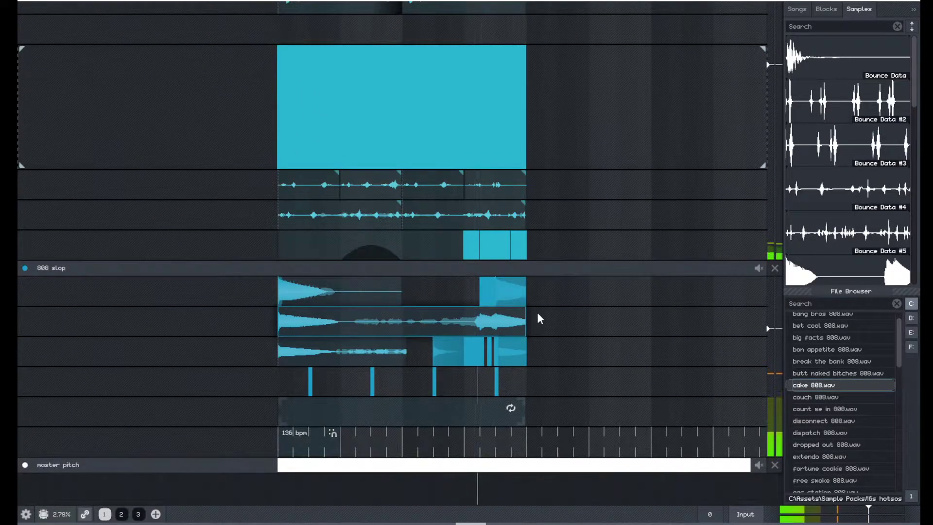
left_click(521, 468)
scroll(525, 491, "down", 2)
left_click_drag(527, 481, 383, 319)
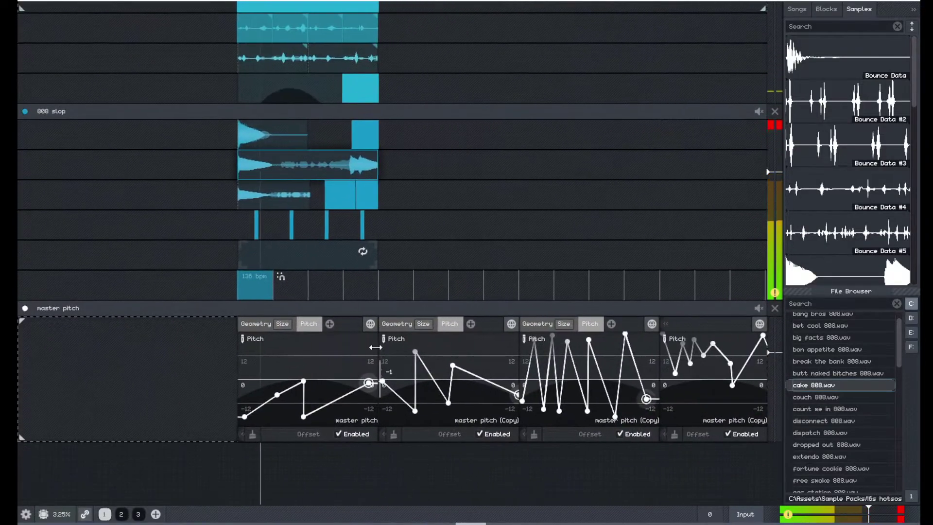
scroll(374, 347, "down", 3)
left_click_drag(213, 360, 546, 349)
left_click_drag(335, 320, 426, 325)
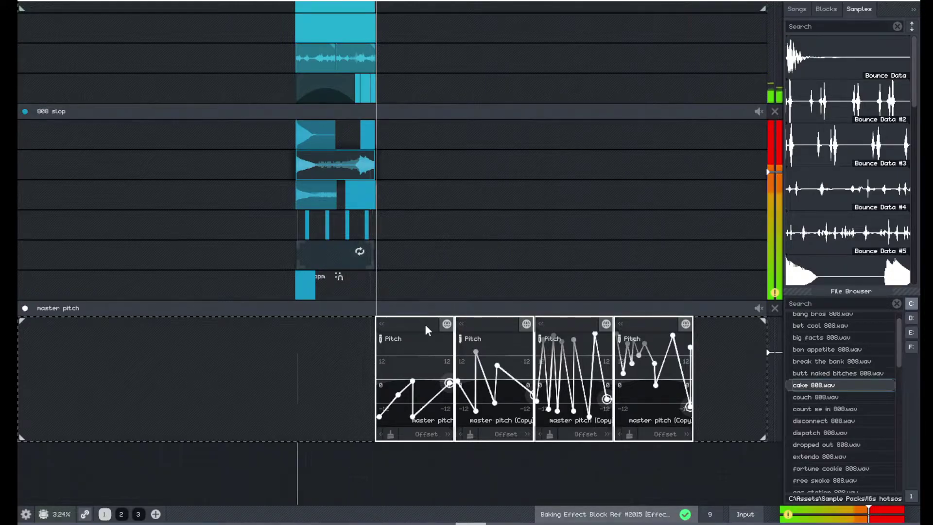
- Shift the four selected master pitch blocks back, first aligning the second block with the loop, and finally the third
left_click_drag(424, 325, 258, 326)
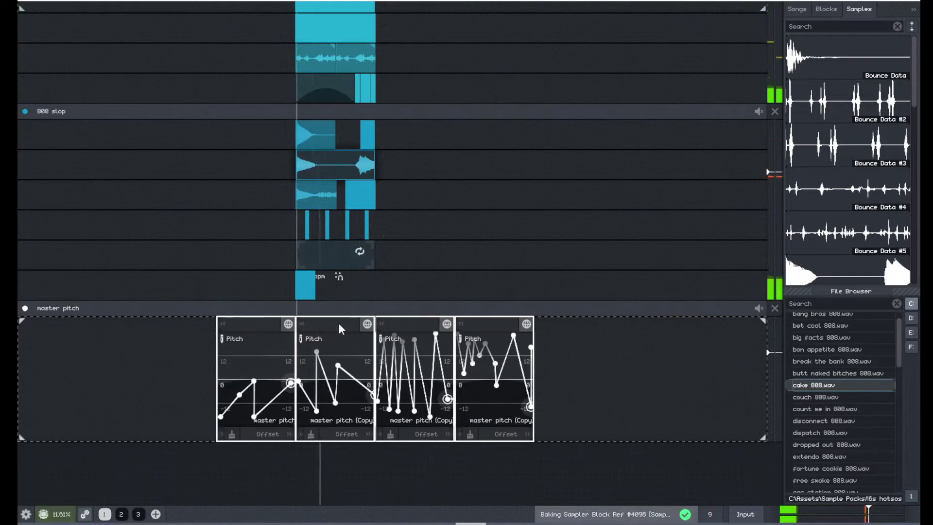
scroll(338, 328, "up", 3)
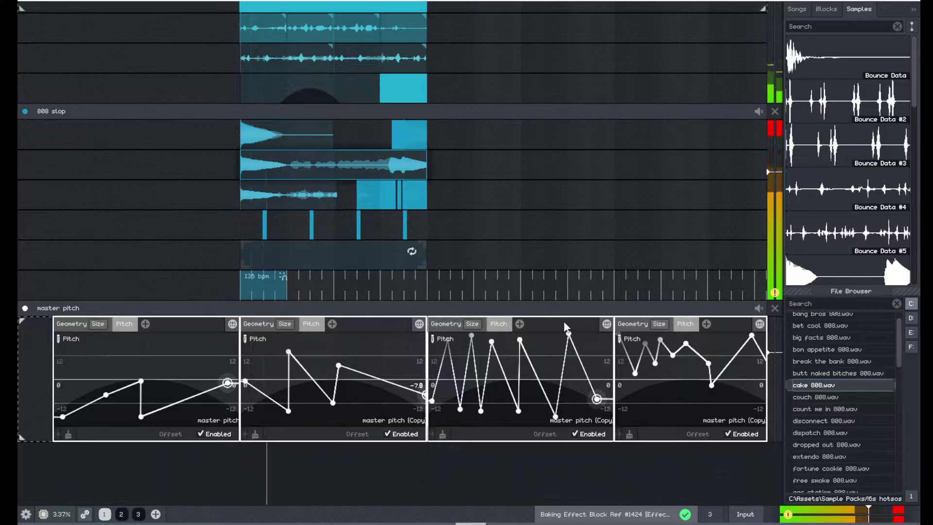
scroll(515, 257, "up", 5)
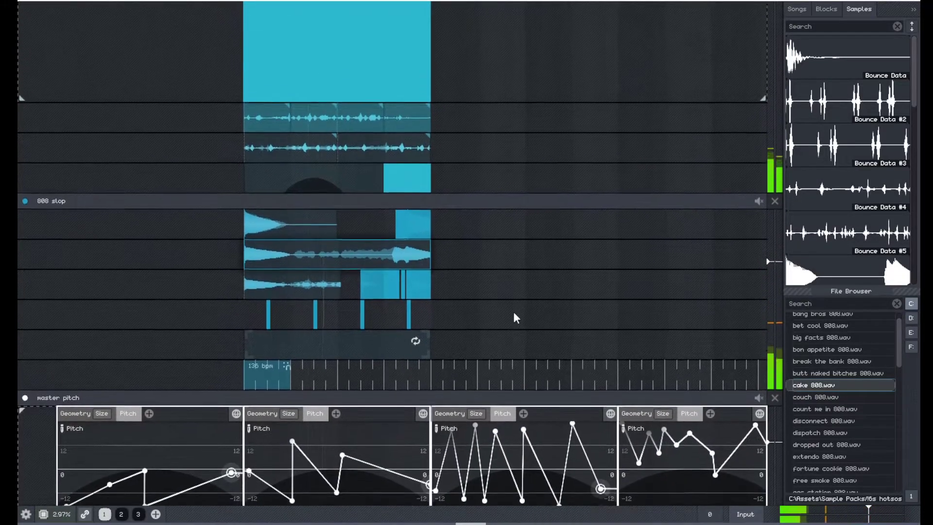
scroll(520, 355, "down", 4)
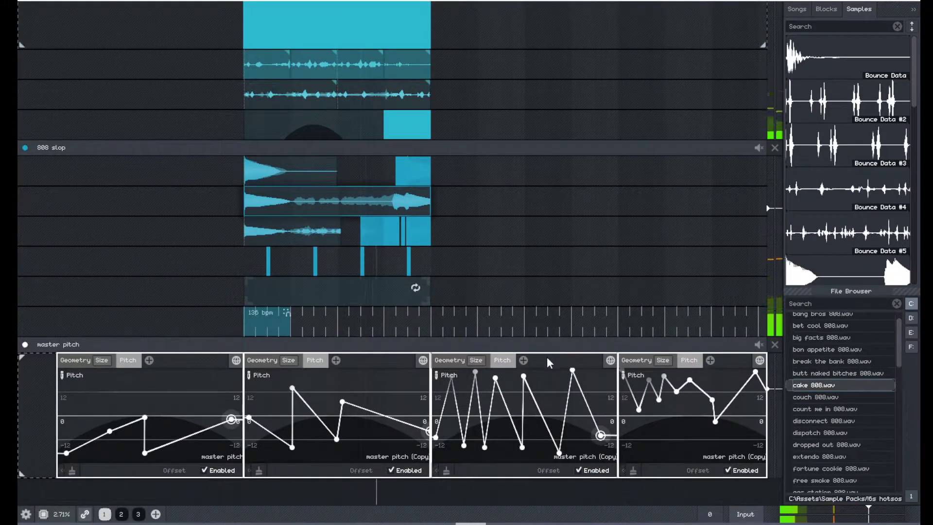
left_click_drag(547, 356, 357, 363)
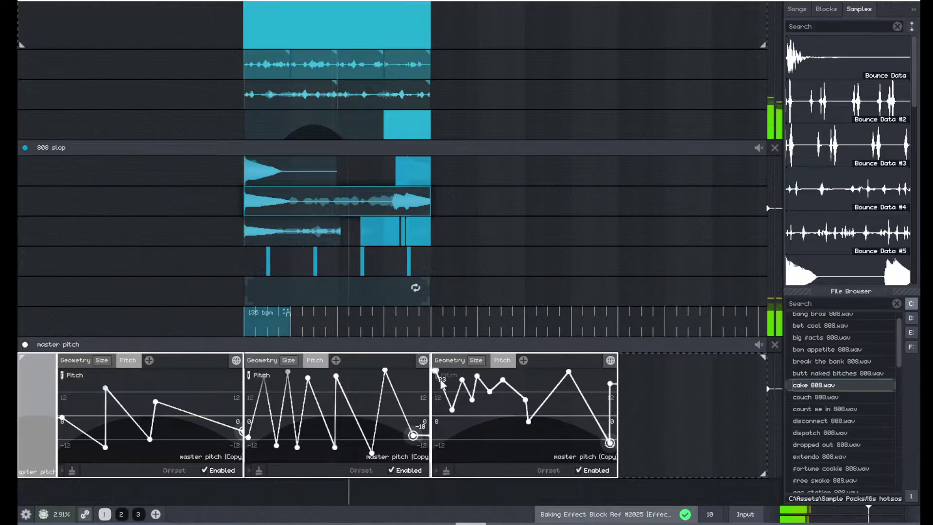
- Shorten the third master pitch block to one sixteenth of the loop and place three linked clones directly after it
left_click_drag(429, 379, 262, 382)
scroll(262, 383, "up", 4)
key("v")
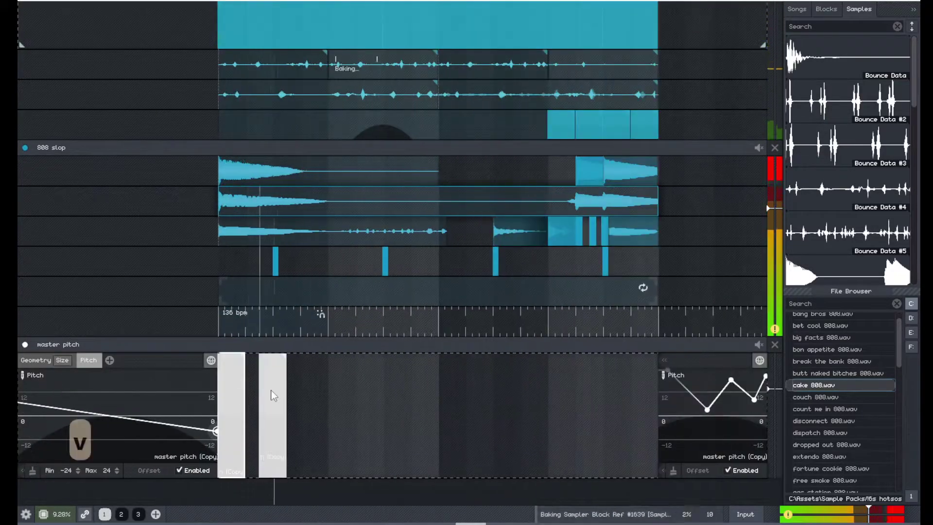
left_click(255, 389)
left_click(280, 392)
left_click(310, 388)
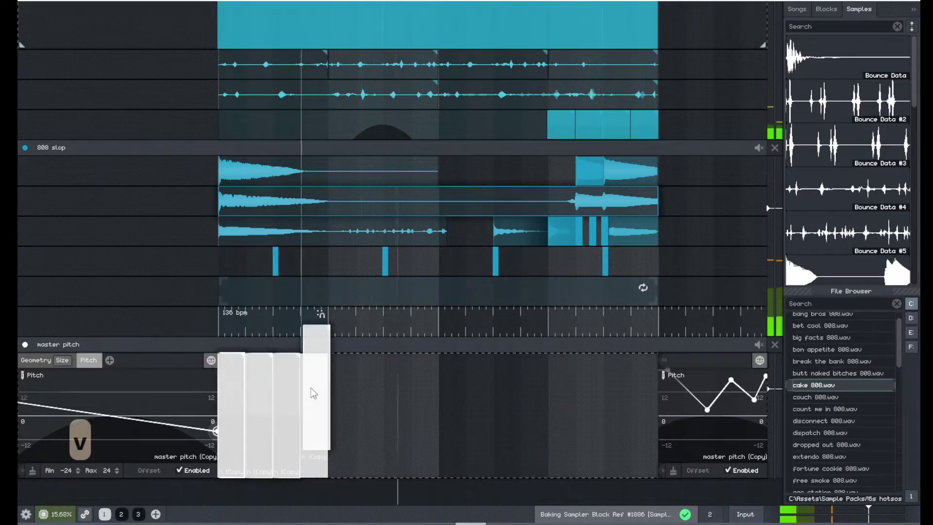
- Select the four short pitch blocks and clone them as a group three times to fill the rest of the loop
left_click_drag(275, 397, 233, 397)
key("v")
key("v")
key("v")
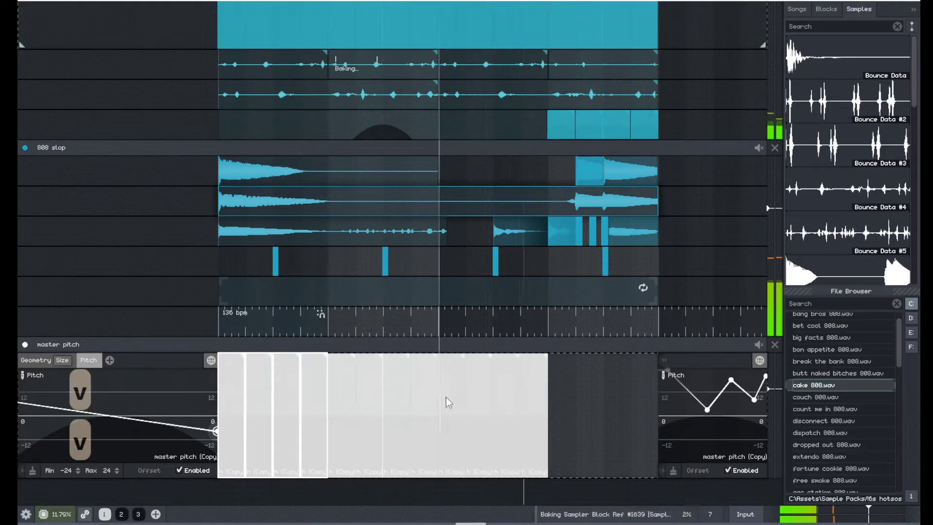
- Reshape the first linked block's pitch envelope with a peak at 15 followed by a dip at -5
scroll(230, 397, "up", 5)
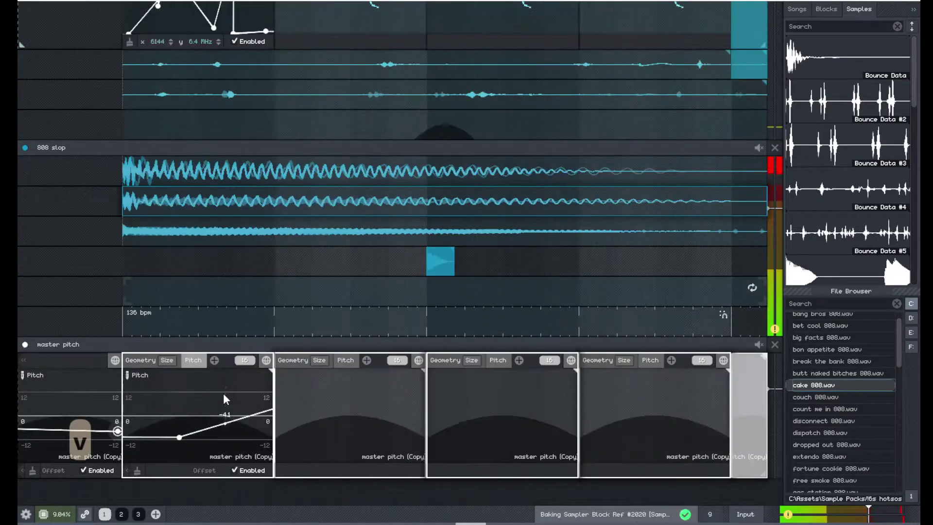
left_click_drag(246, 384, 248, 426)
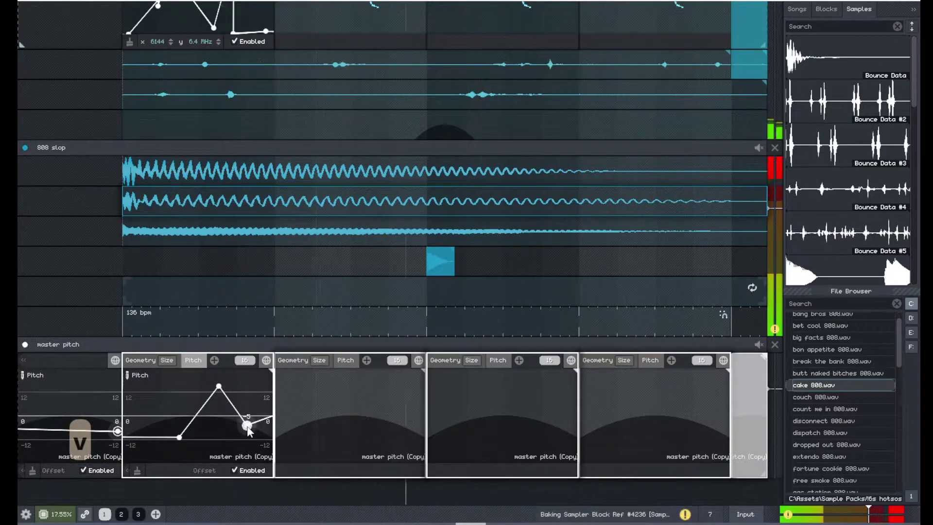
left_click(340, 360)
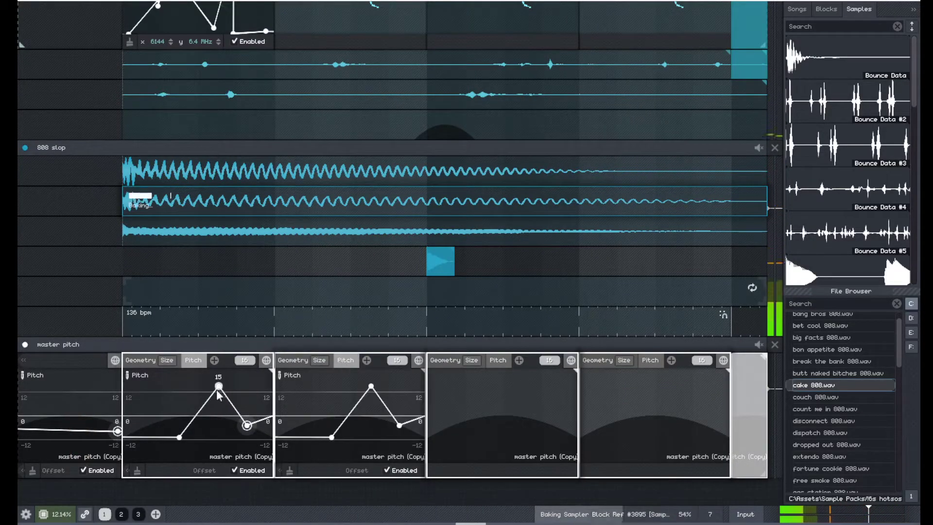
- Clear the first linked block's pitch envelope points and redraw it as a steep drop to a low pitch
left_click(138, 471)
left_click_drag(151, 427, 233, 479)
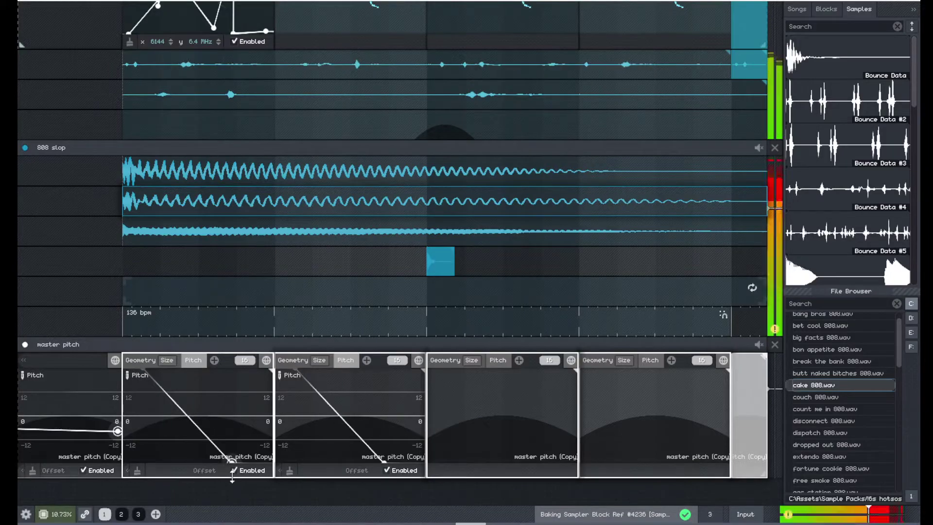
scroll(232, 478, "down", 3)
left_click_drag(210, 427, 185, 459)
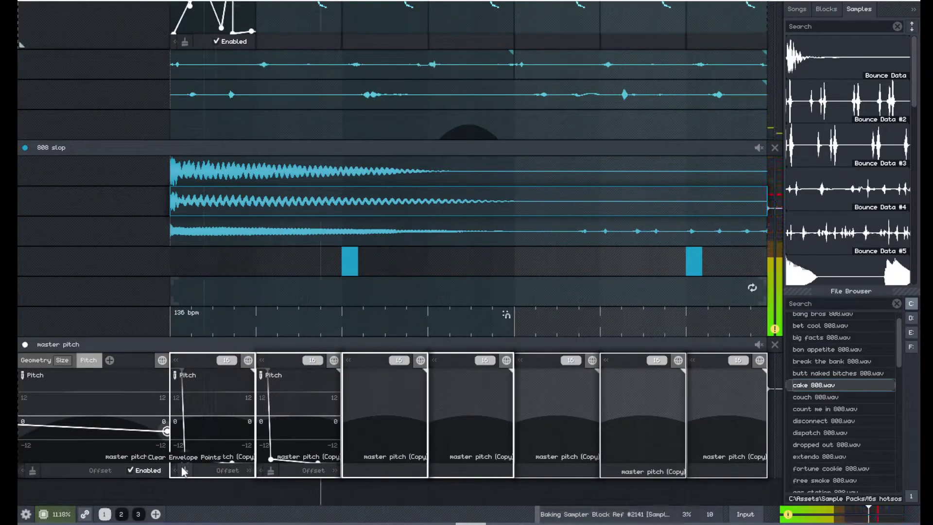
- Add alternating high and low points to the first linked block's pitch envelope, with a point at 8 near its end
left_click(231, 365)
left_click_drag(201, 407, 206, 459)
left_click_drag(233, 376, 231, 421)
left_click_drag(182, 373, 178, 409)
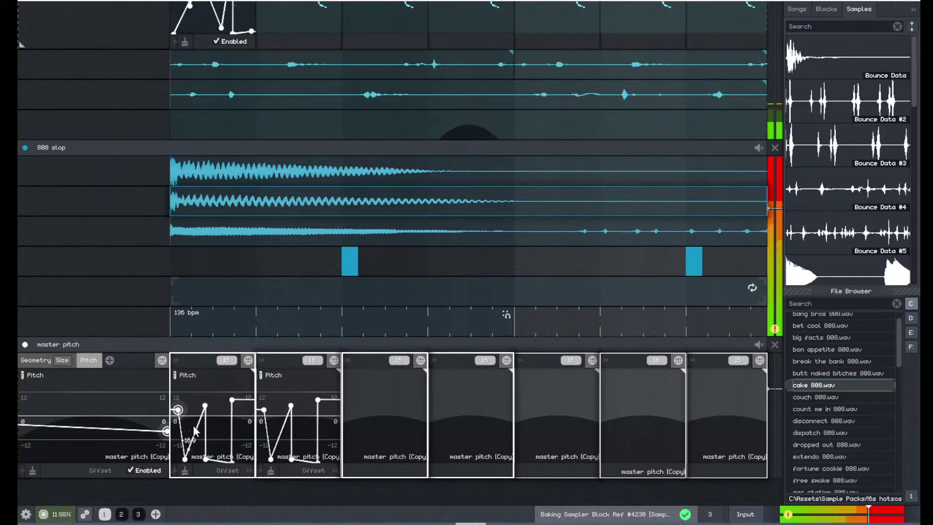
left_click_drag(206, 459, 232, 395)
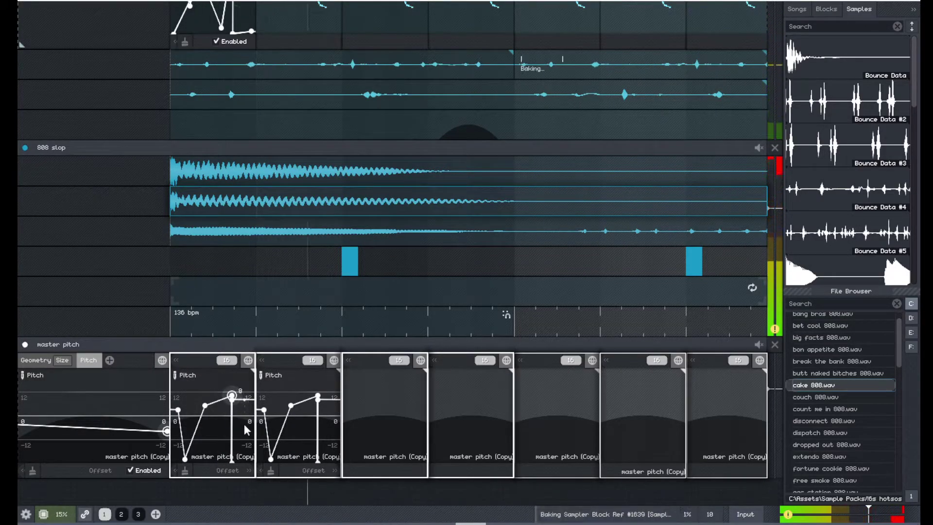
- Clear the envelope points and delete all the short linked pitch blocks filling the loop
left_click(185, 470)
scroll(192, 447, "down", 5)
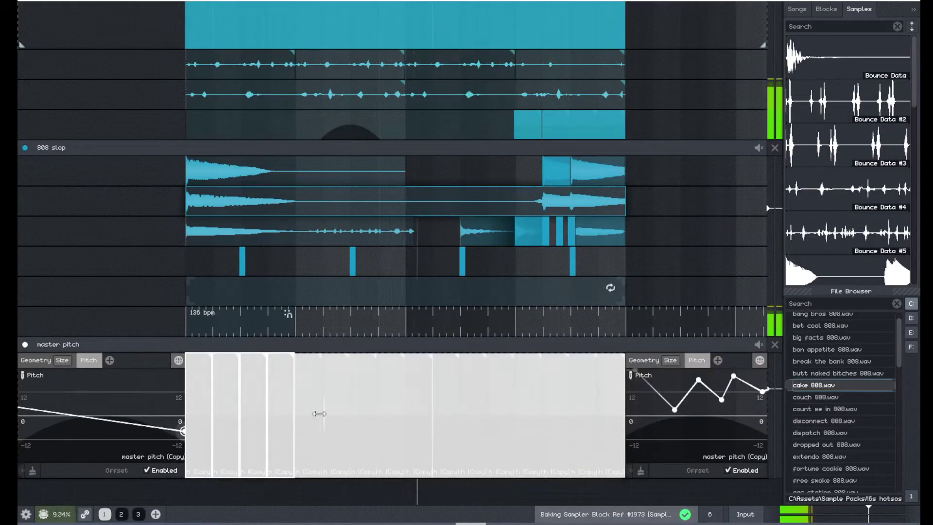
scroll(334, 392, "down", 3)
key("Delete")
scroll(585, 418, "down", 2)
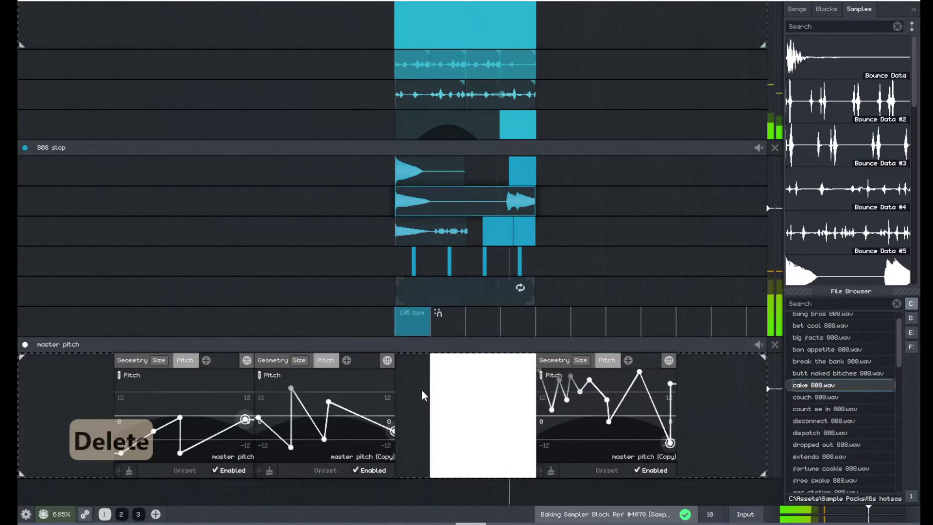
key("Delete")
- Move the last master pitch block into the loop, directly after the second block
left_click(627, 360)
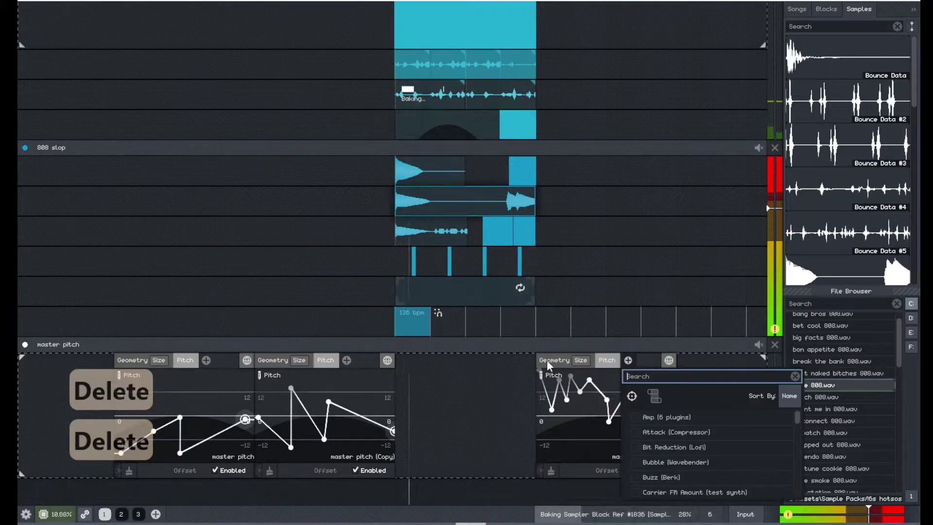
left_click_drag(629, 363, 490, 366)
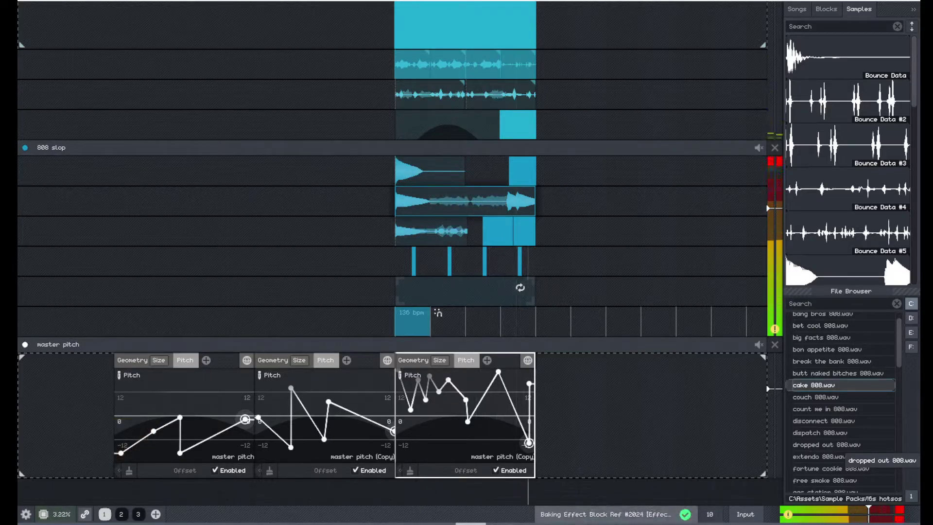
scroll(503, 384, "up", 3)
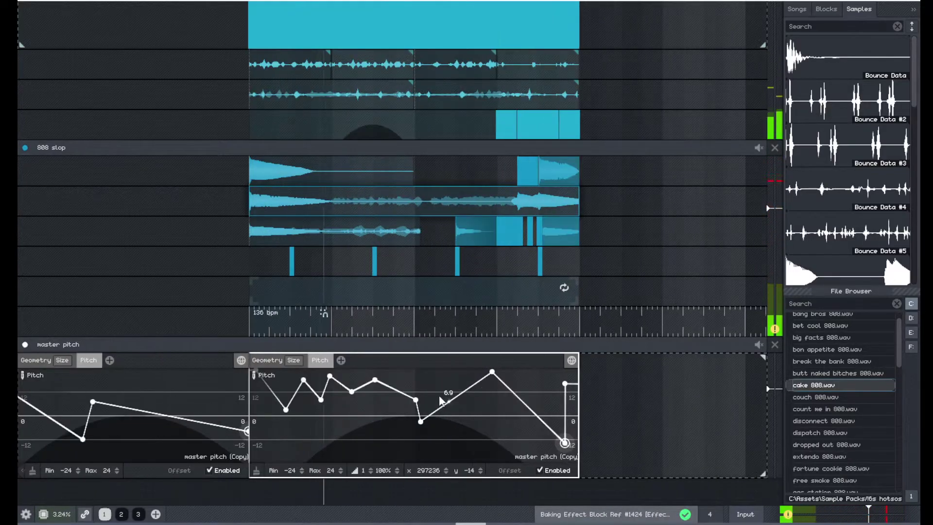
- Shorten the pitch block in the loop to a quarter of its length and fill the loop with three linked clones
key("space")
left_click_drag(579, 380, 337, 407)
key("ctrl+v")
key("ctrl+v")
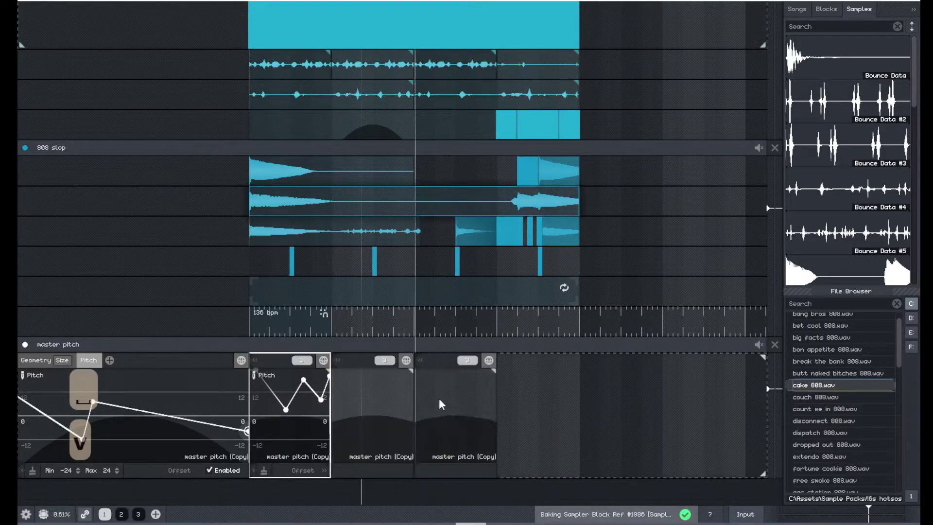
key("ctrl+v")
left_click_drag(567, 397, 518, 398)
key("Tab")
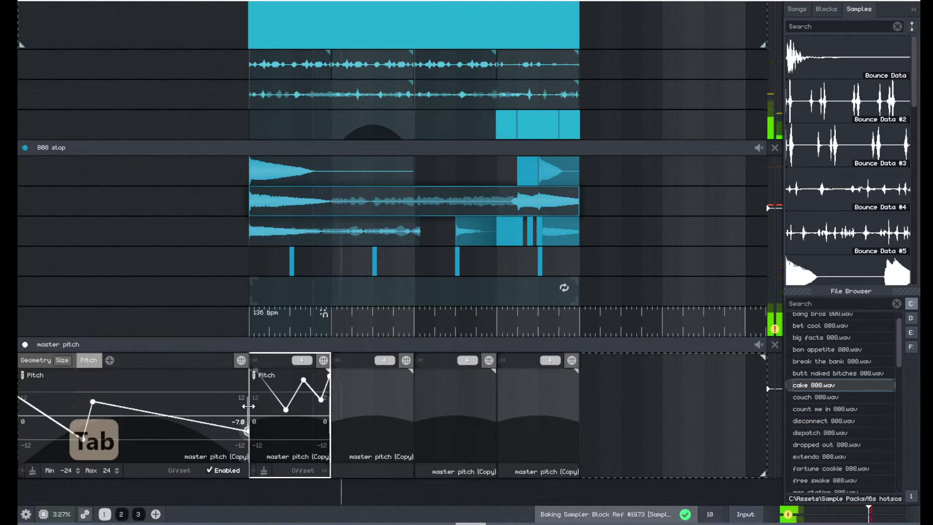
- Clone the first block of the uppermost 808 slop lane into the gap after it, fading out the linked blocks' ends
left_click(329, 167)
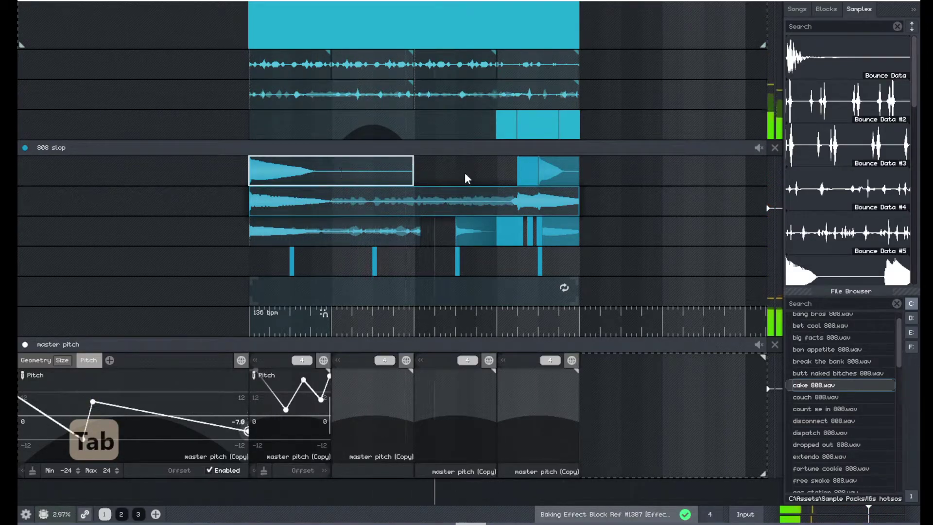
key("Tab")
key("ctrl+v")
left_click_drag(499, 171, 427, 173)
left_click(356, 174)
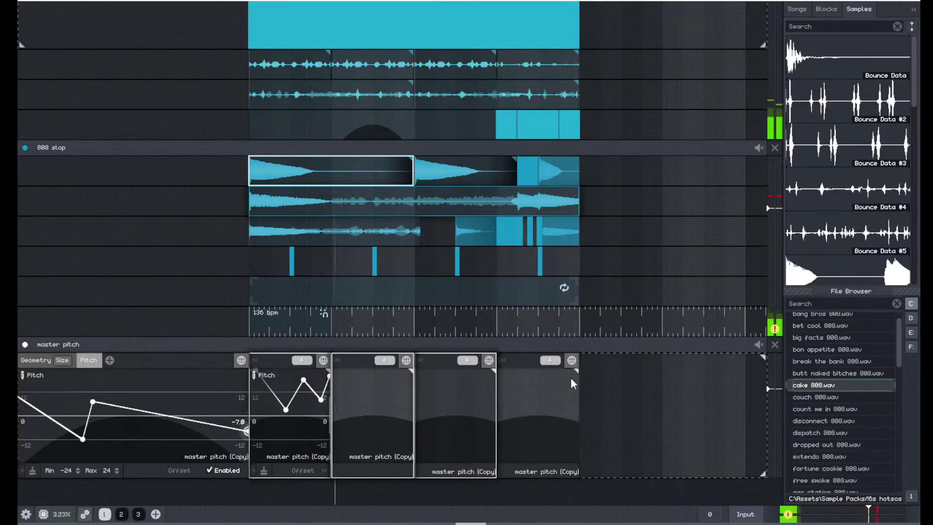
- Shorten the four linked master pitch blocks to half their length, leaving a gap after each one
left_click_drag(578, 381, 537, 388)
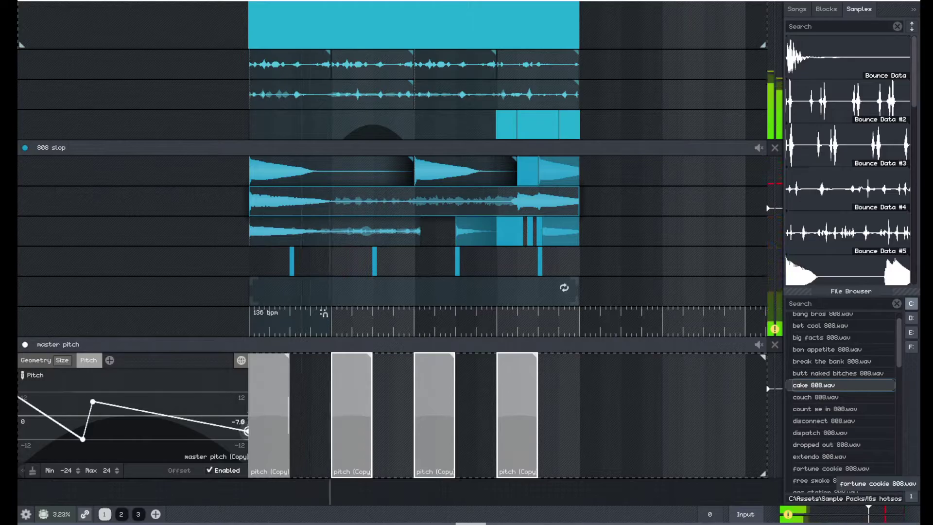
scroll(505, 239, "up", 4)
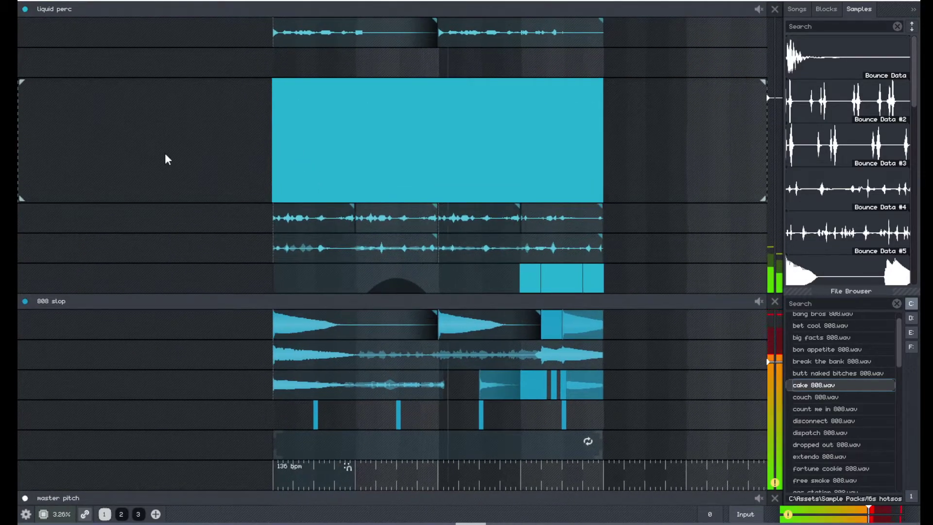
scroll(373, 146, "up", 3)
scroll(404, 231, "down", 5)
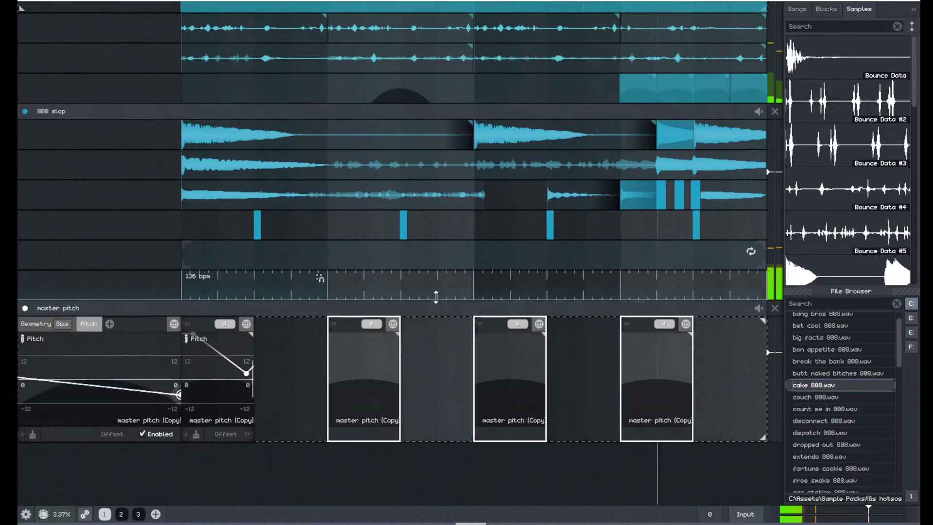
scroll(436, 297, "down", 3)
scroll(436, 297, "down", 2)
scroll(469, 371, "down", 2)
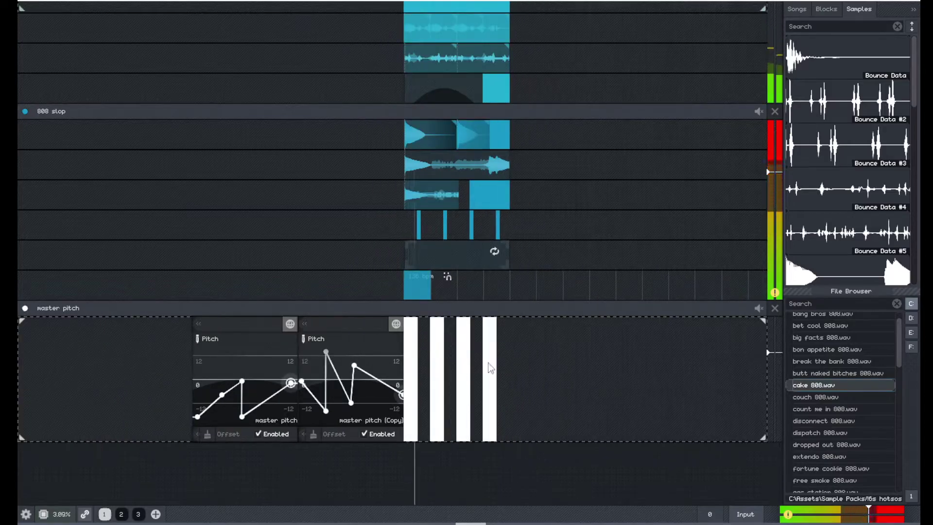
- Delete the short linked pitch blocks and place the remaining full-length copy in the loop
scroll(490, 368, "up", 5)
key("Delete")
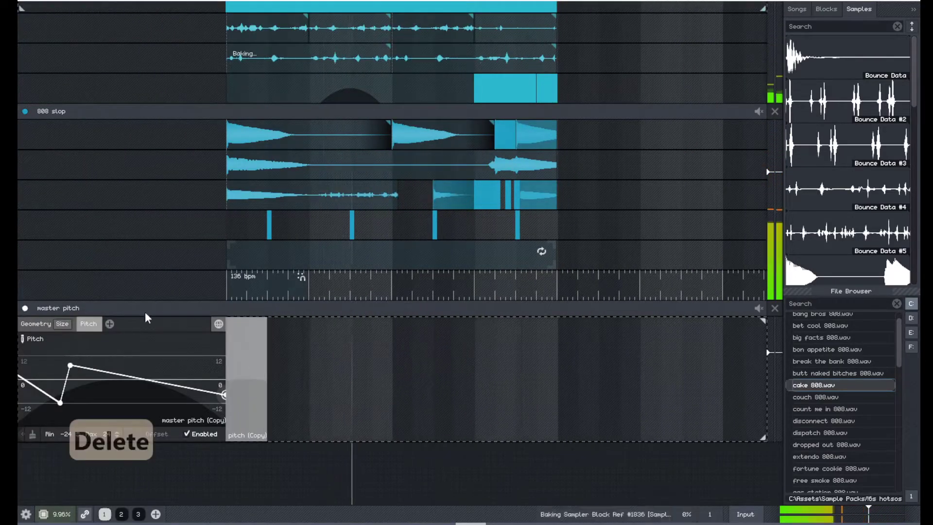
key("Delete")
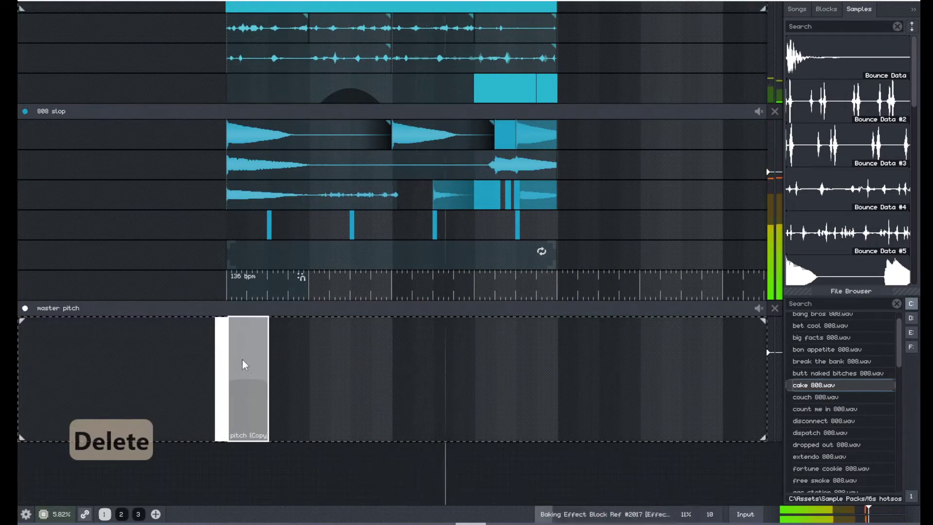
key("Delete")
- Draw a grain Size envelope in the loop's master pitch block that drops steeply from 100% to -100%
left_click(271, 323)
left_click_drag(279, 348, 290, 424)
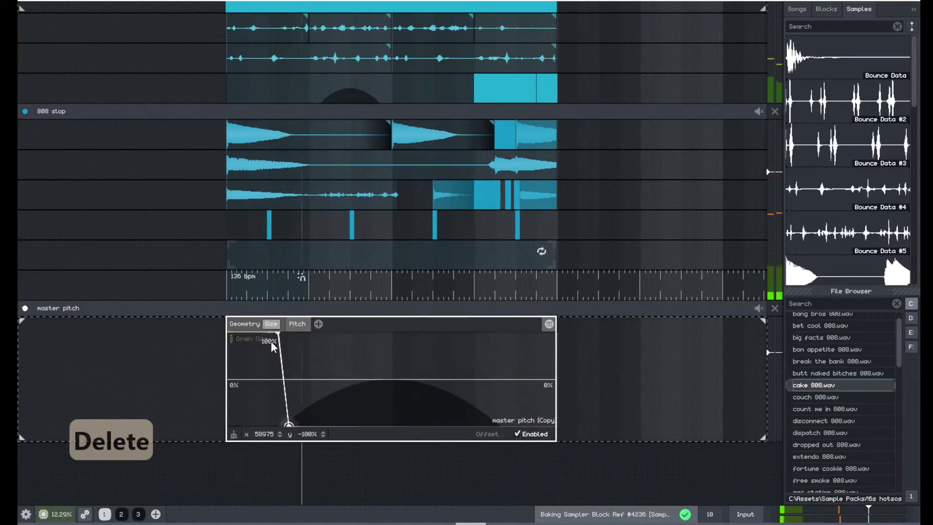
- Clear the block's Pitch envelope and draw one that starts low, rises to a high plateau and falls back to a low pitch
left_click(288, 327)
left_click(235, 432)
mouse_move(319, 382)
left_mouse_down()
mouse_move(318, 430)
mouse_move(314, 410)
mouse_move(383, 334)
left_mouse_up()
left_click(431, 337)
left_click_drag(473, 340, 474, 415)
scroll(473, 427, "down", 3)
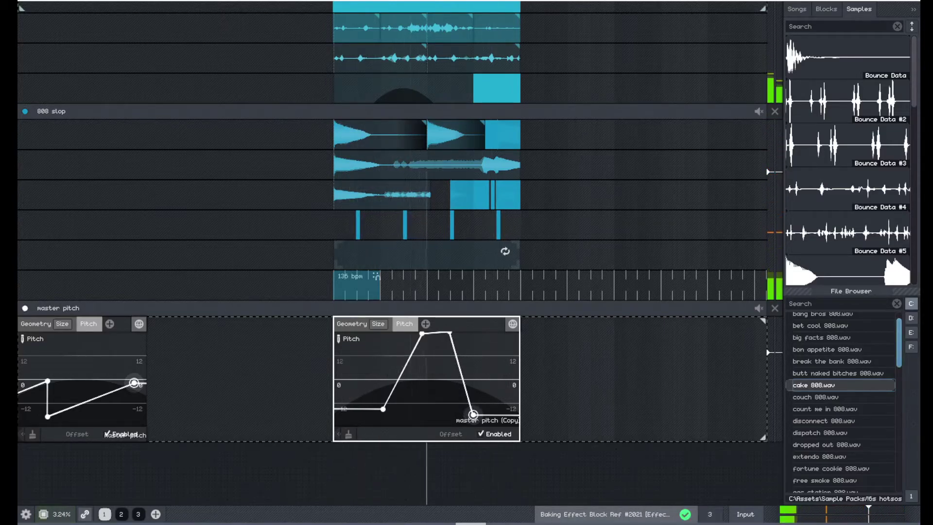
- Delete the pitch envelope block from the master pitch track's loop region
key("Delete")
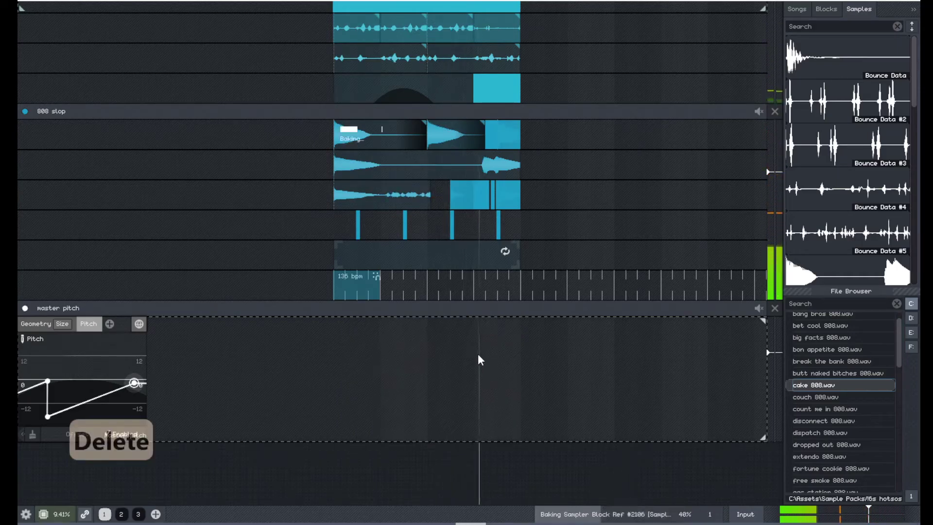
left_click_drag(479, 240, 469, 419)
scroll(485, 314, "up", 3)
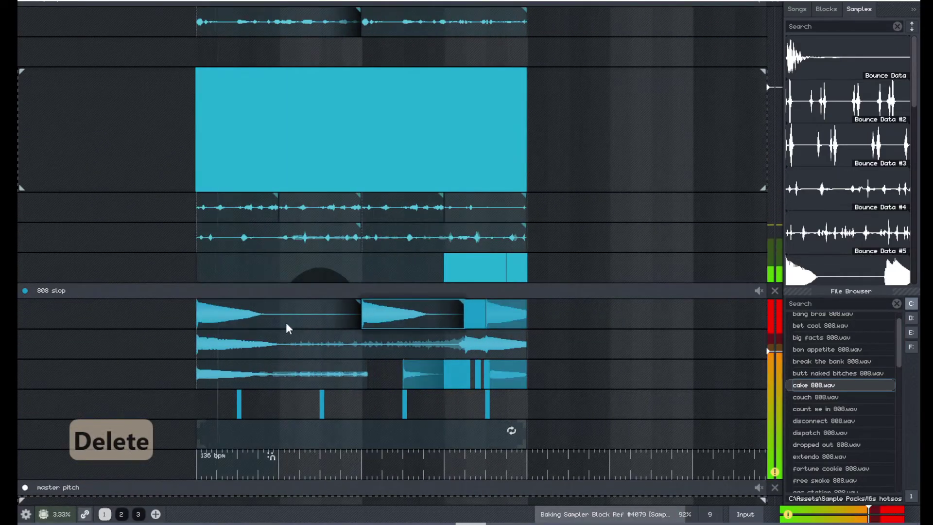
- Select all the audio blocks in the 808 slop track, add three empty lanes below them and bounce the selection
left_click_drag(572, 300, 166, 393)
scroll(201, 324, "down", 2)
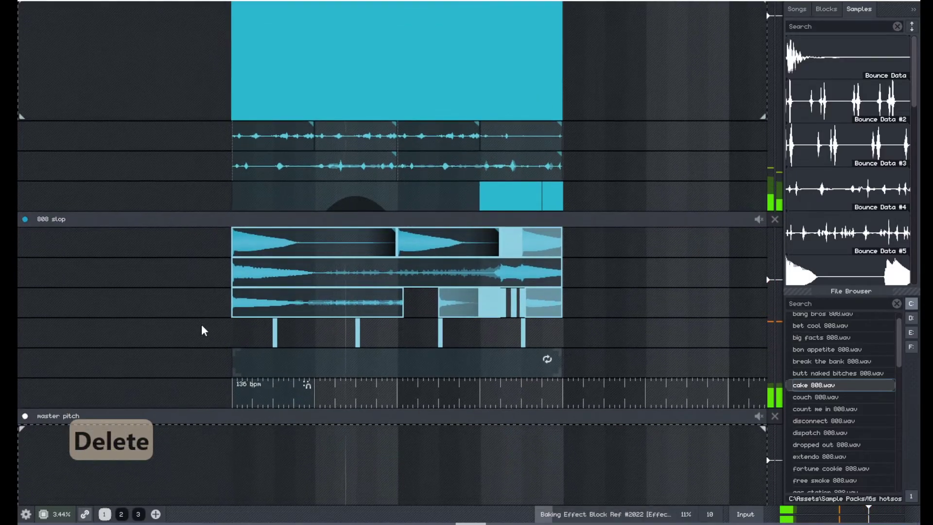
key("y")
key("y")
key("y")
scroll(271, 245, "down", 3)
key("b")
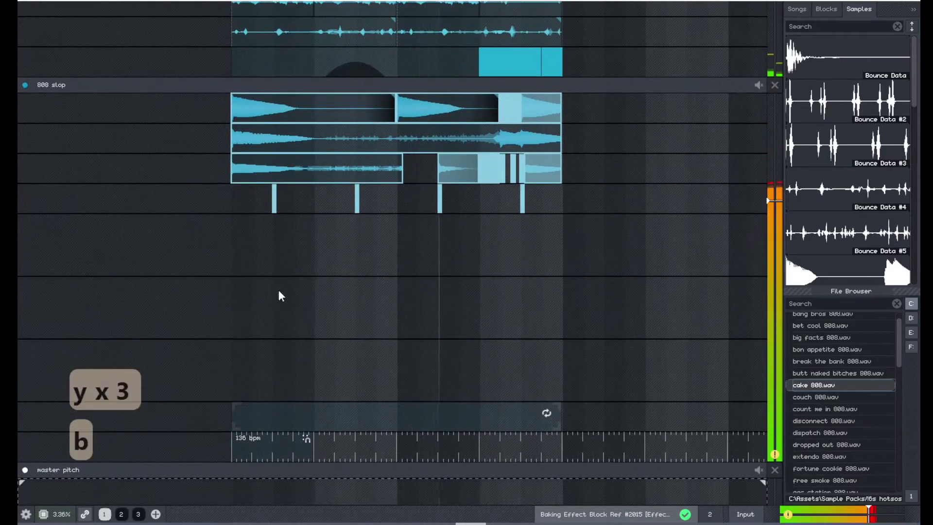
- Raise the bounced 808 block's pitch to 12 and delete the original 808 slop blocks
key("space")
left_click_drag(323, 319, 319, 280)
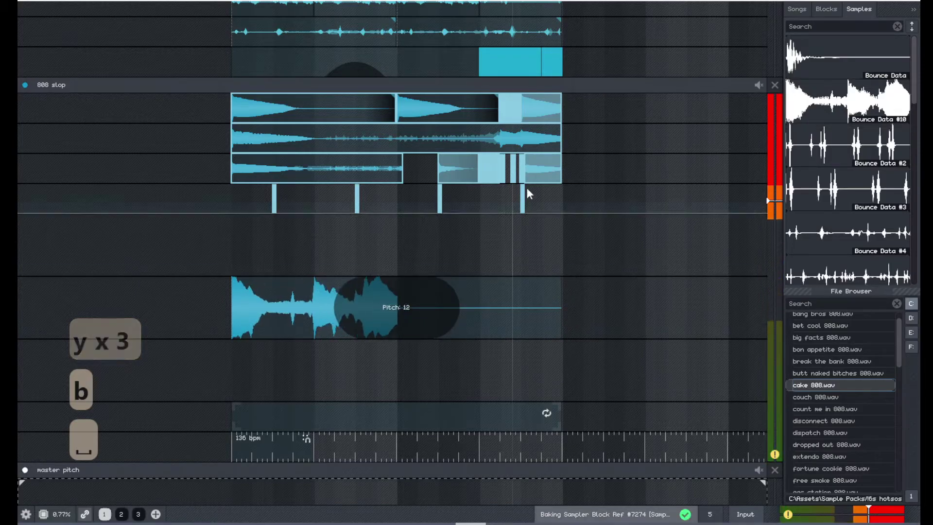
key("Delete")
- Trim the bounced block to the first half of the loop and place a copy in the second half
key("Tab")
left_click_drag(559, 299, 396, 301)
key("v")
left_click(439, 314)
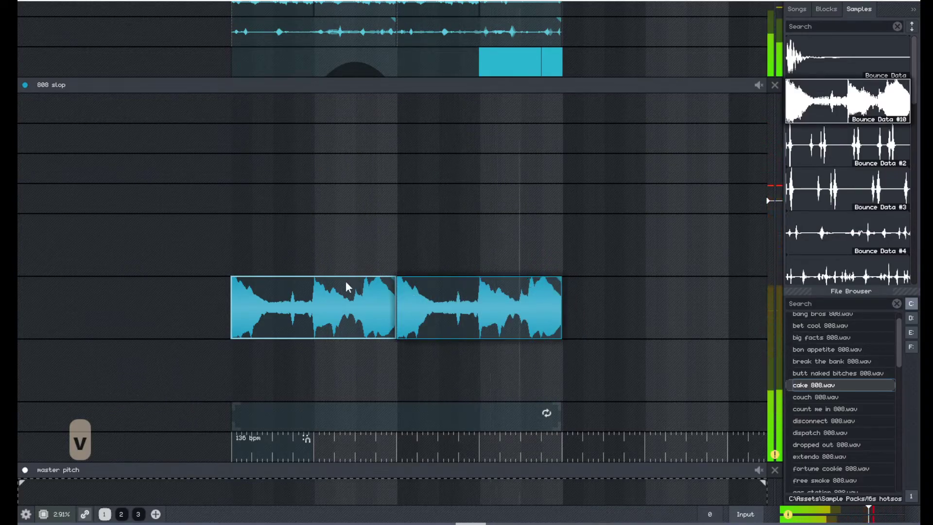
- Open the first bounced block's Pitch envelope and pull a point near its start down to -24
mouse_move(274, 332)
left_mouse_down()
mouse_move(295, 208)
mouse_move(279, 334)
left_mouse_up()
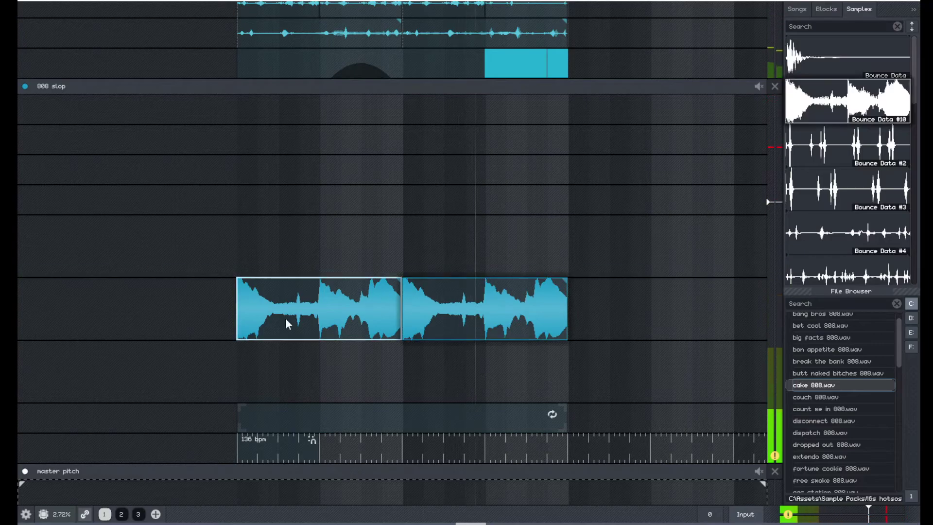
scroll(253, 322, "up", 1)
left_click(273, 286)
left_click_drag(267, 343, 265, 388)
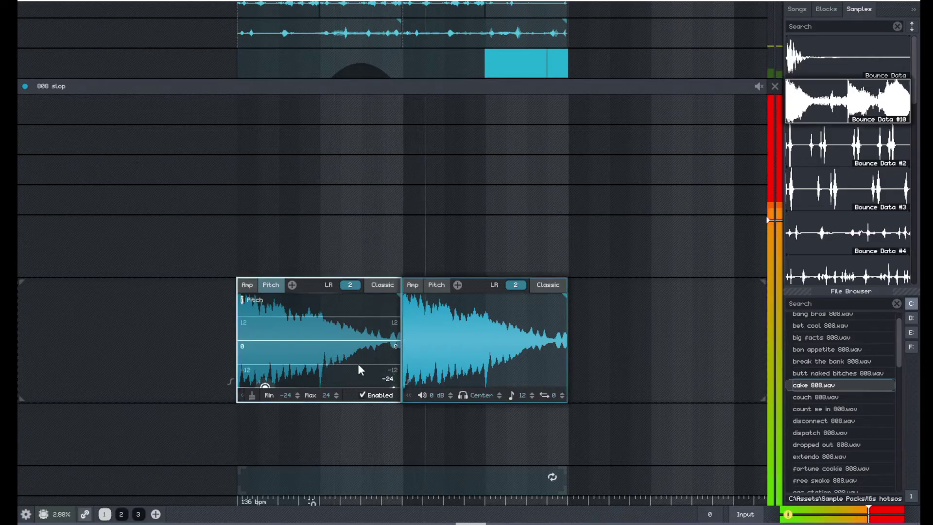
- Move the second bounced block towards the loop's end and shorten it so that it stops at the loop boundary
left_click_drag(478, 286, 596, 291)
left_click_drag(691, 306, 568, 322)
- Delete both shortened bounced blocks from the 808 slop track, clear the selection and collapse the track
left_click_drag(516, 373, 489, 278)
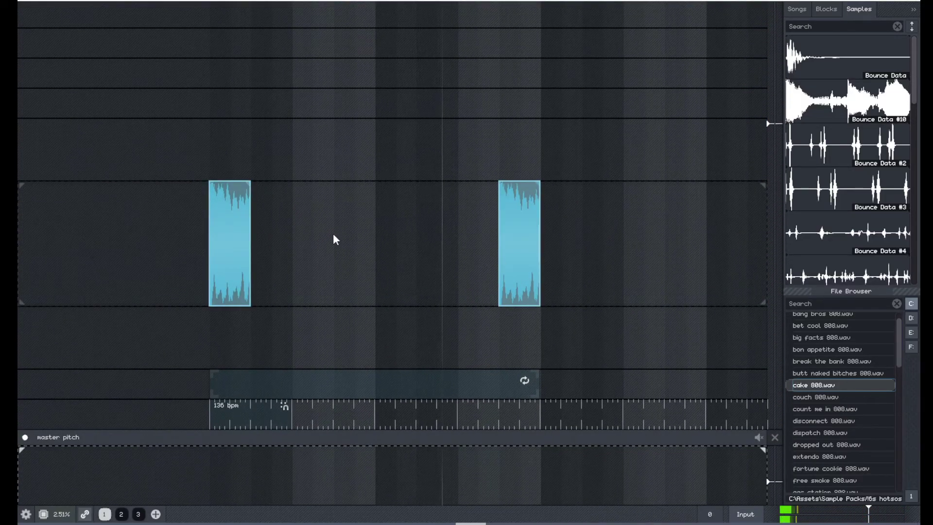
key("Delete")
key("Escape")
key("Escape")
key("Escape")
key("Escape")
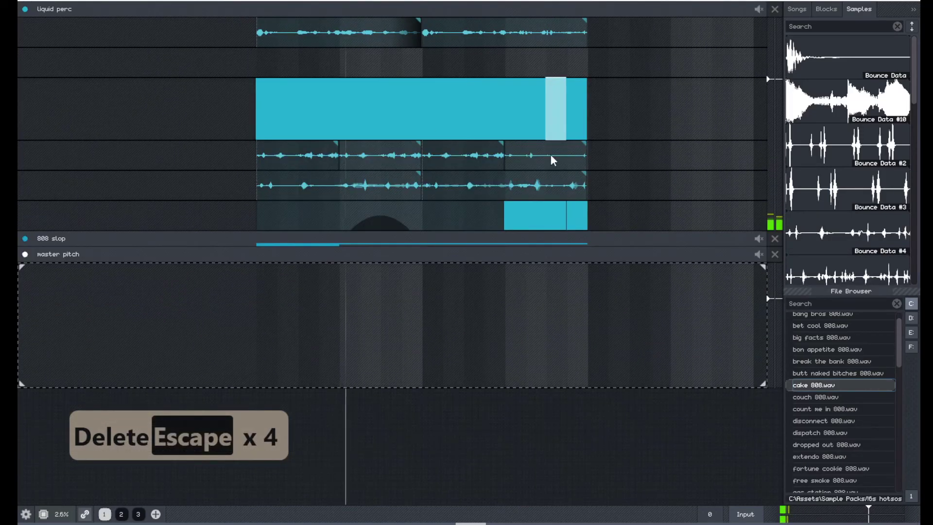
- Move the liquid perc blocks in the tall lane and the lanes beneath it out of the loop, past its end
scroll(494, 165, "down", 3)
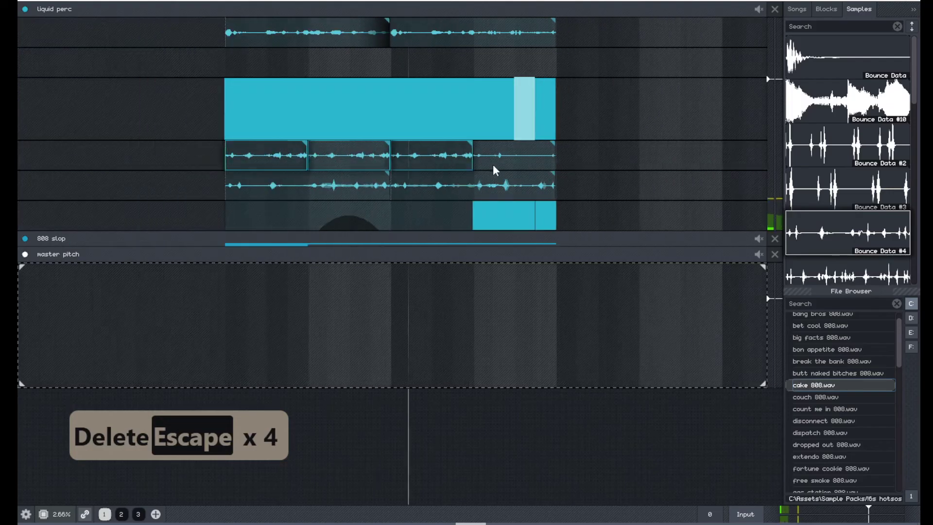
left_click_drag(613, 127, 575, 127)
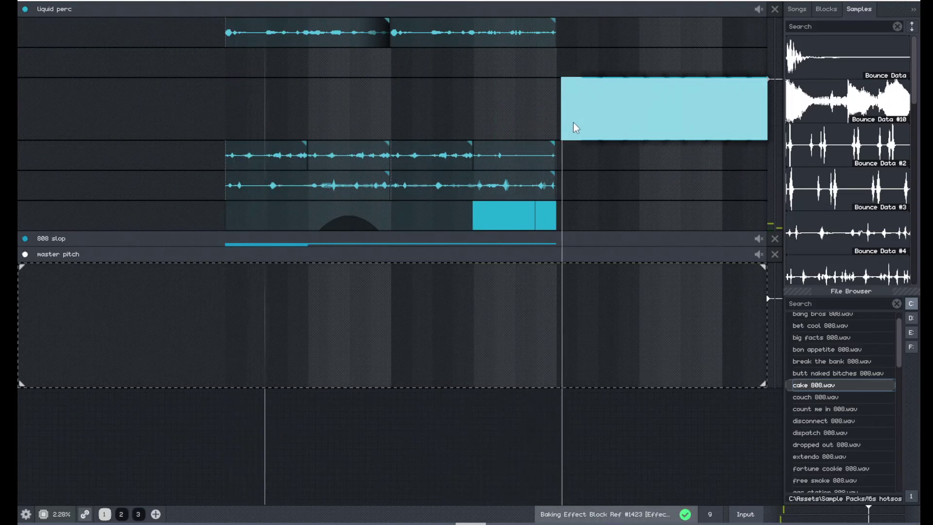
left_click_drag(185, 142, 554, 232)
left_click_drag(248, 166, 587, 158)
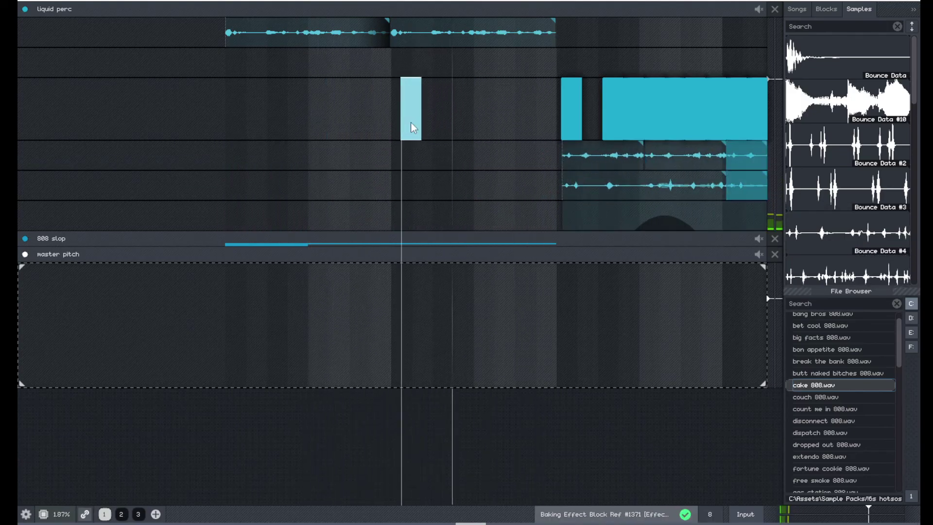